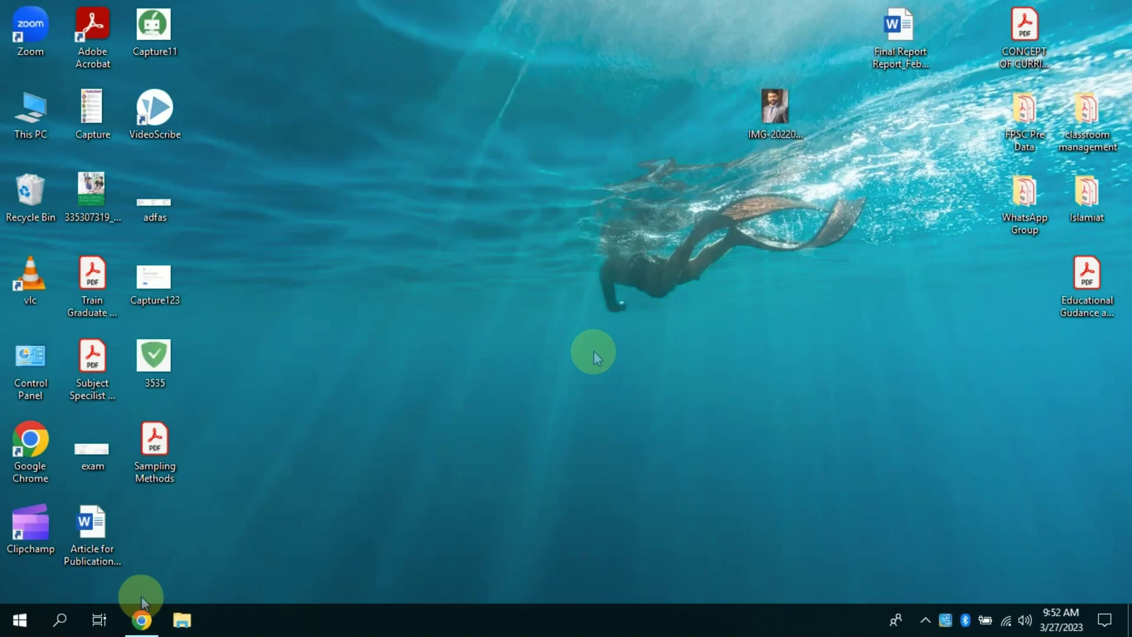
# Launch Google Chrome and open WhatsApp Web at web.whatsapp.com
pyautogui.click(141, 620)
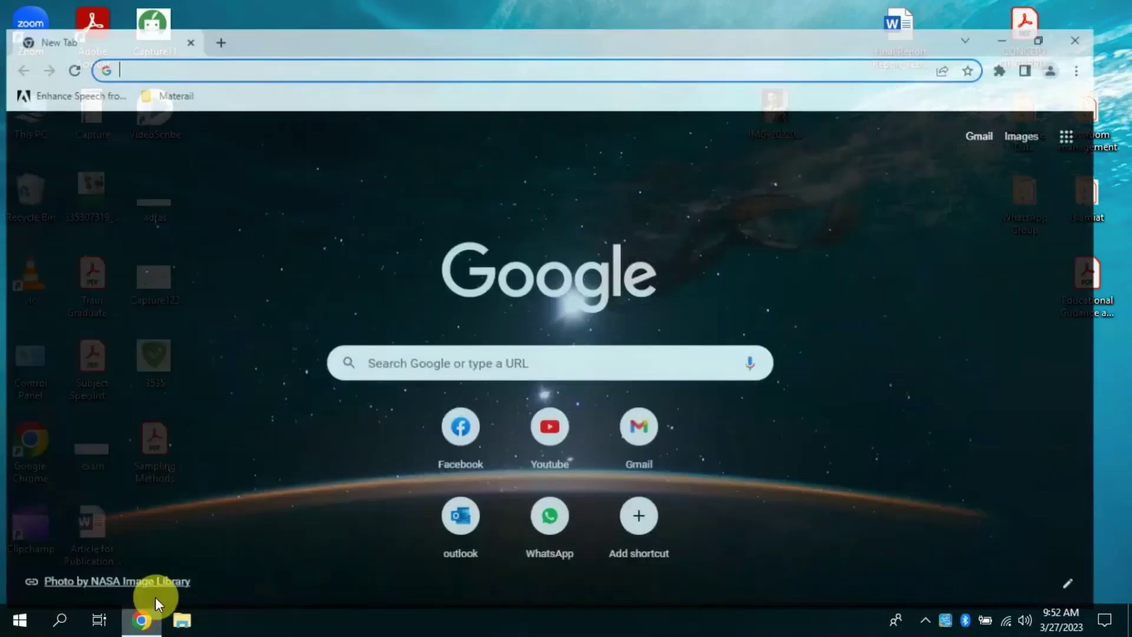
pyautogui.write('whatsApp')
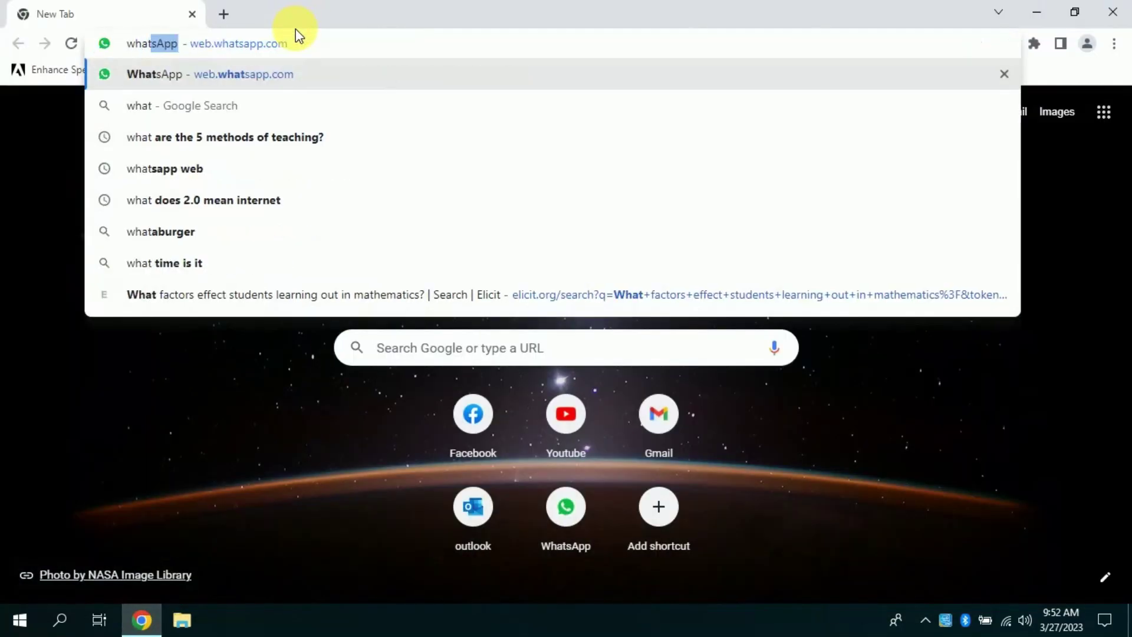
pyautogui.click(295, 75)
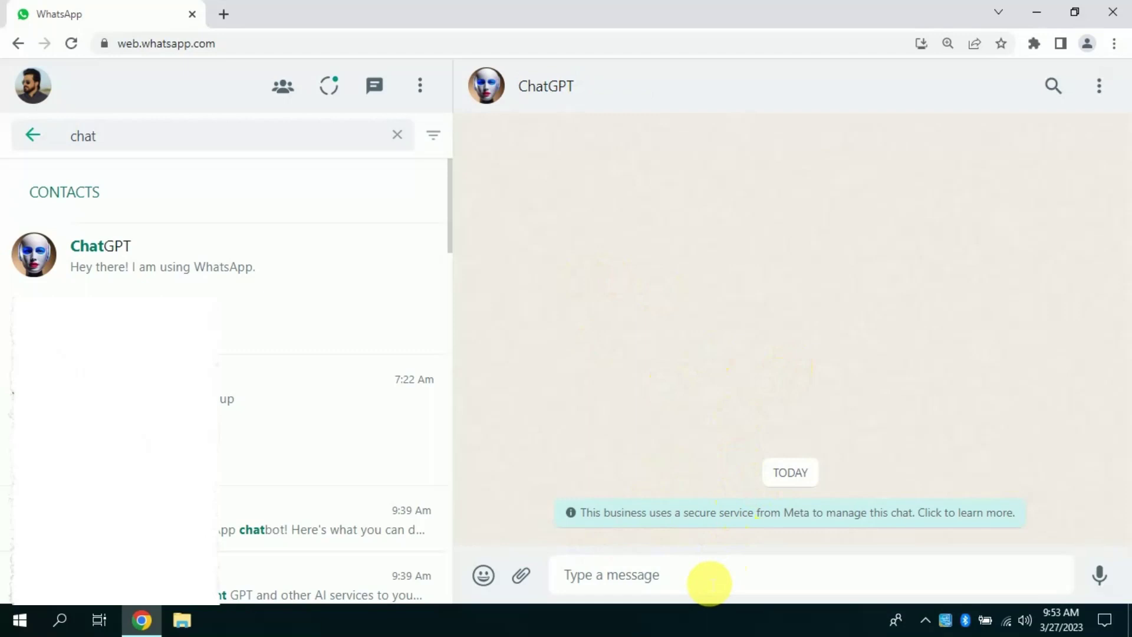
# Send the messages "'/ hello'" and "'/ how are you chatgpt'" in the ChatGPT chat
pyautogui.write('"')
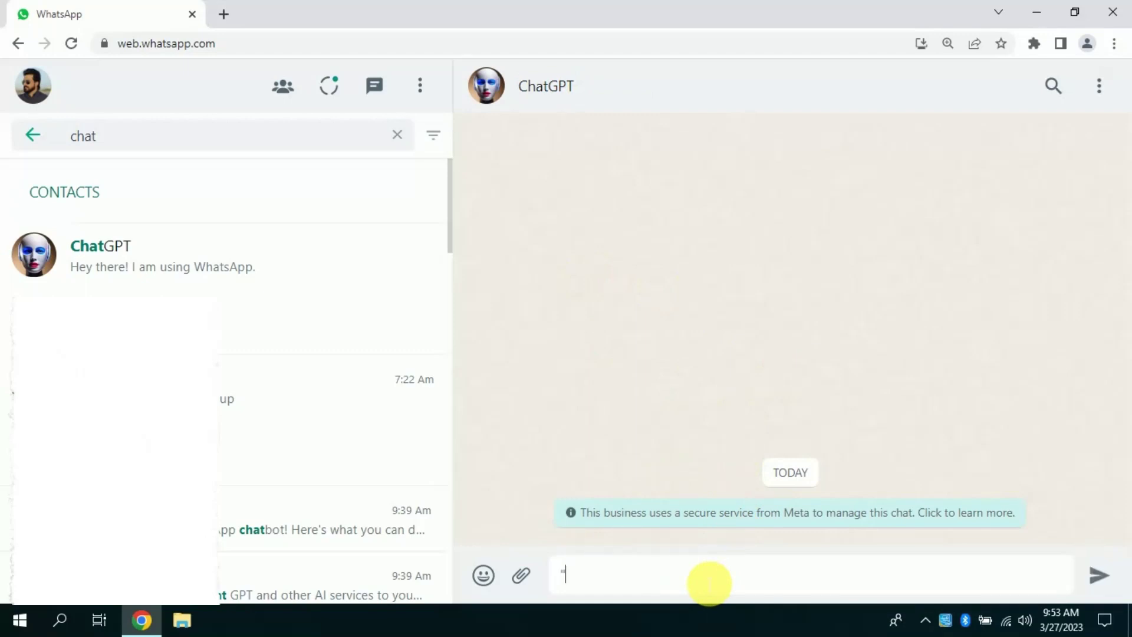
pyautogui.press('BackSpace')
pyautogui.write("'")
pyautogui.write('/ hello')
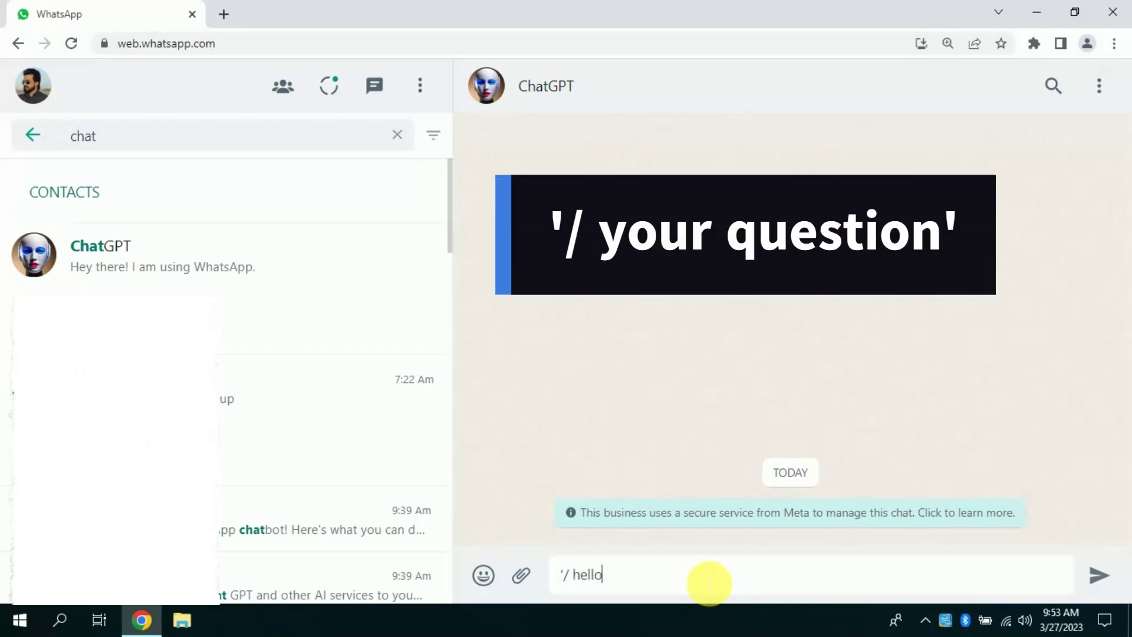
pyautogui.write("'")
pyautogui.press('Return')
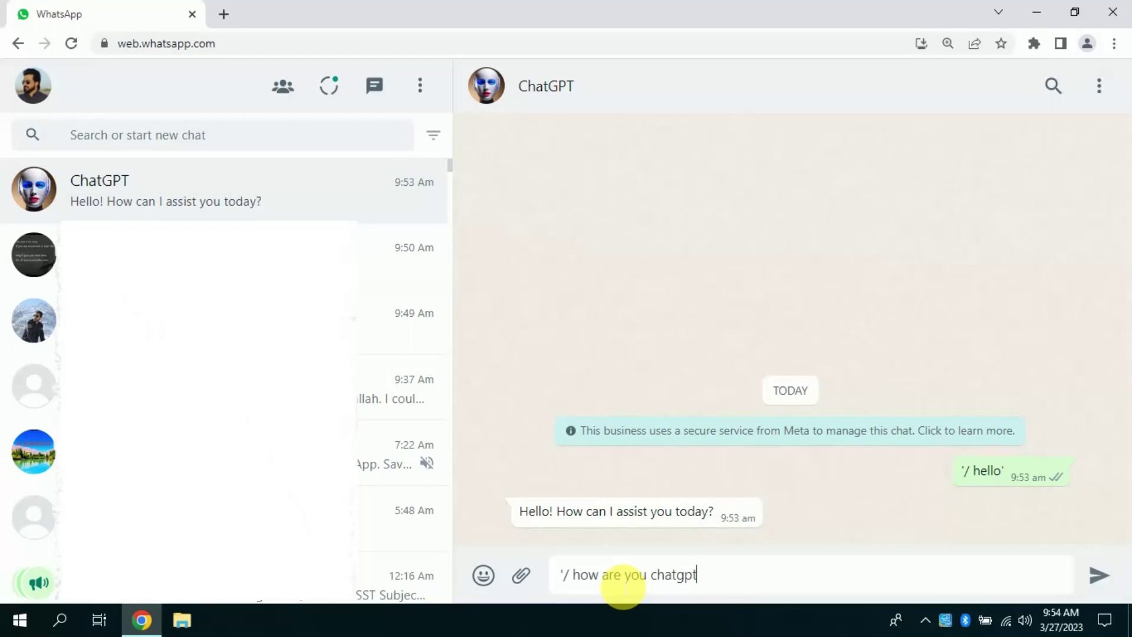
pyautogui.press('Return')
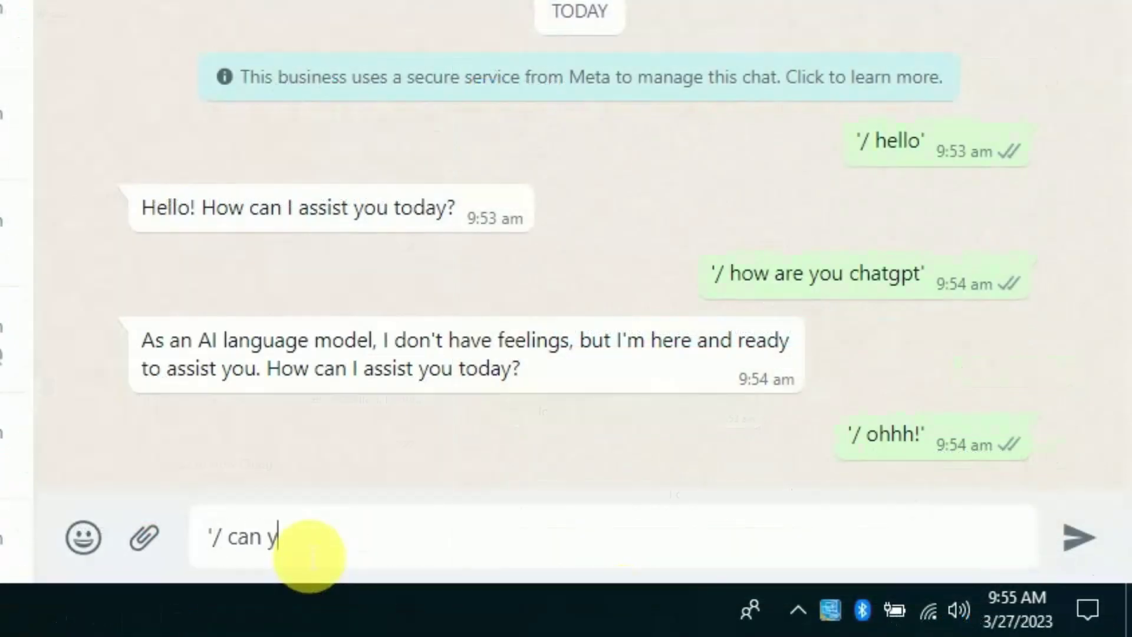
# Send ChatGPT the message "'/ can you help me writing an video script for youtube videos'"
pyautogui.write('help m')
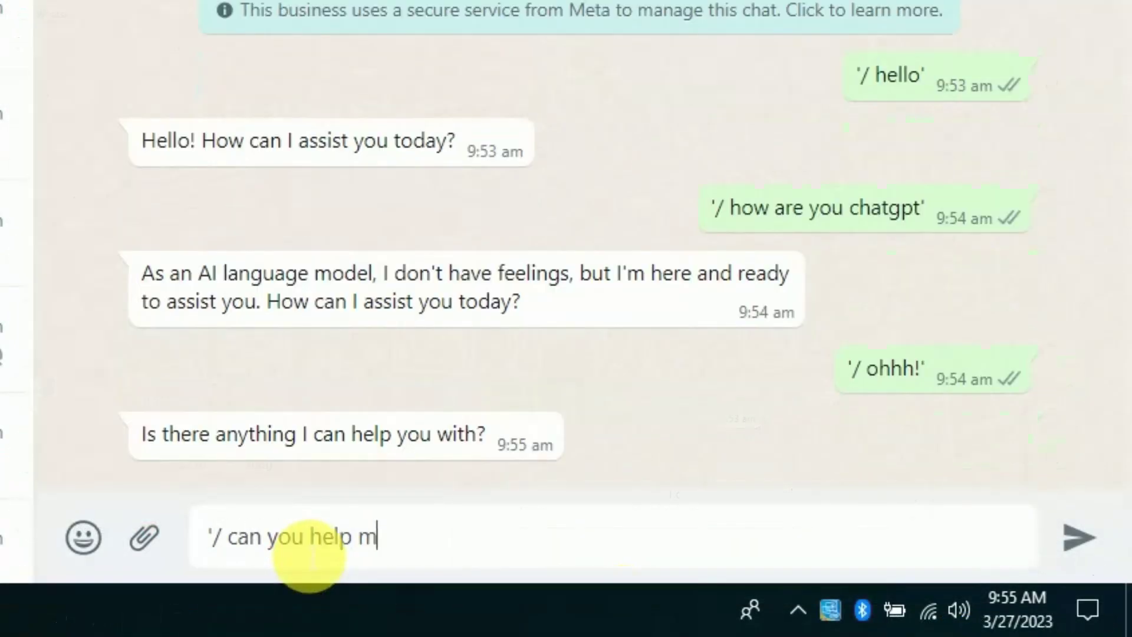
pyautogui.write('e writing an video script f')
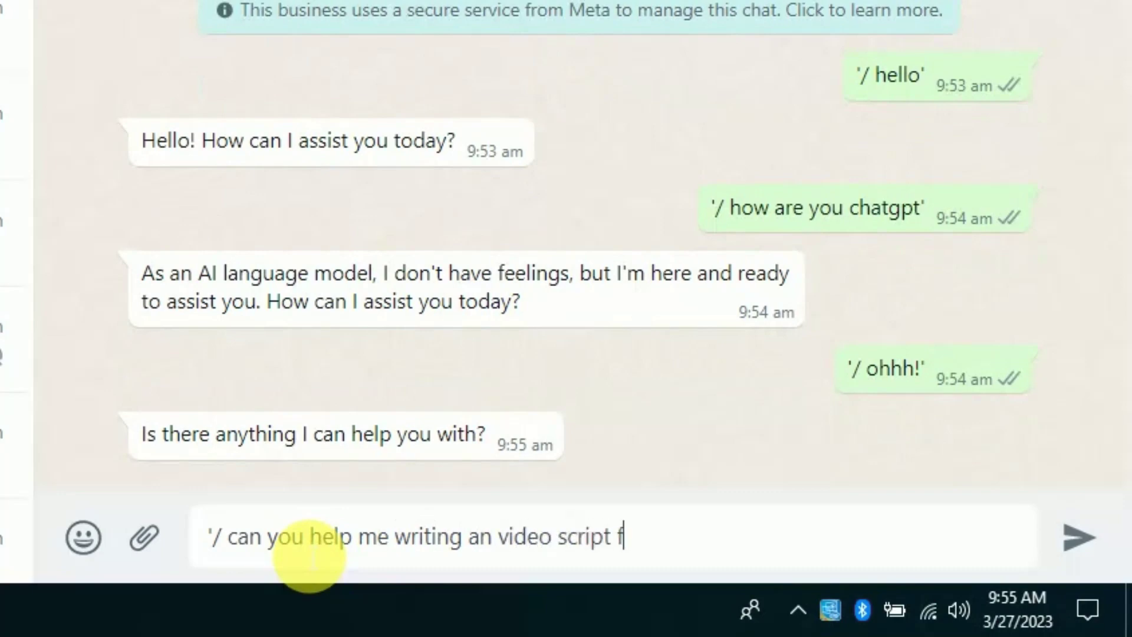
pyautogui.write('or youtube videos')
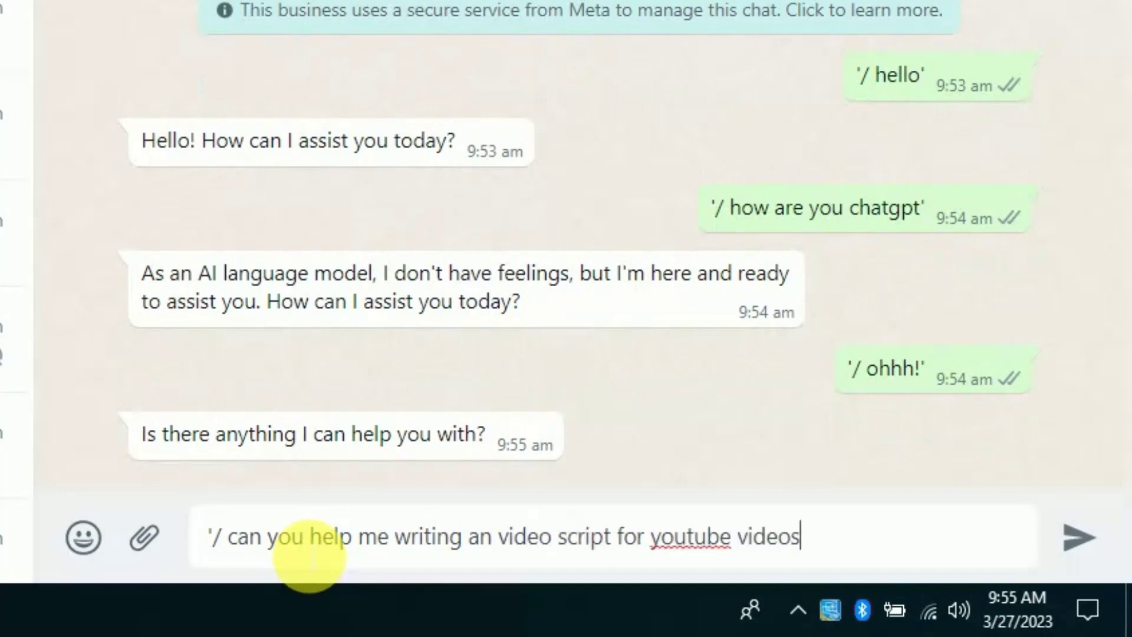
pyautogui.write("'")
pyautogui.press('Return')
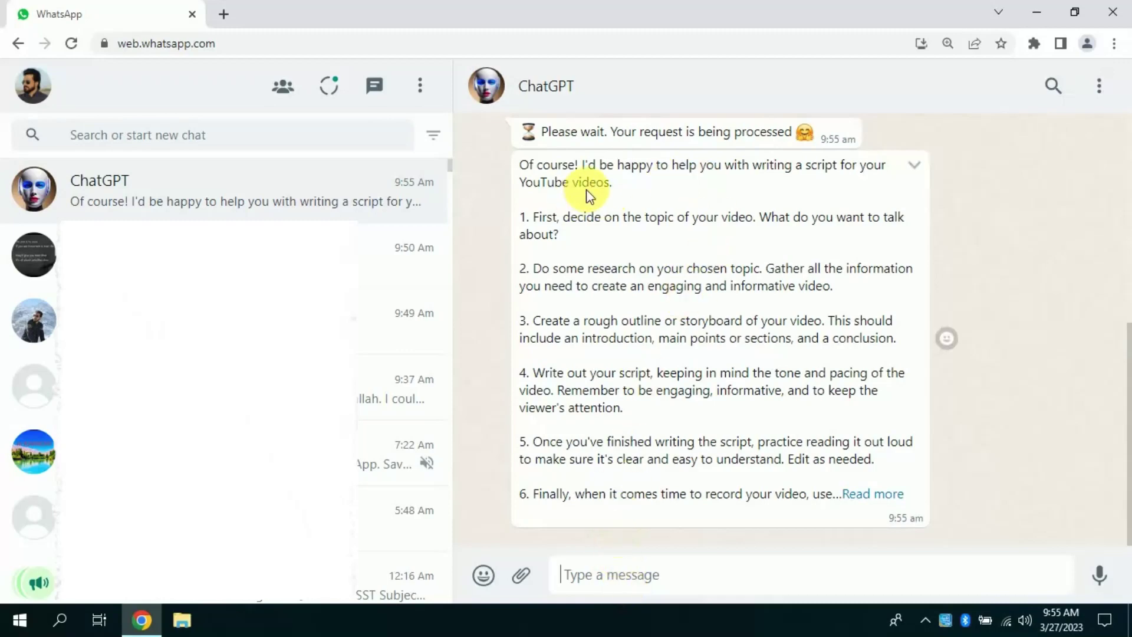
# Read through the first three points of ChatGPT's reply on video script writing, highlighting each one
pyautogui.moveTo(534, 218); pyautogui.dragTo(814, 237)
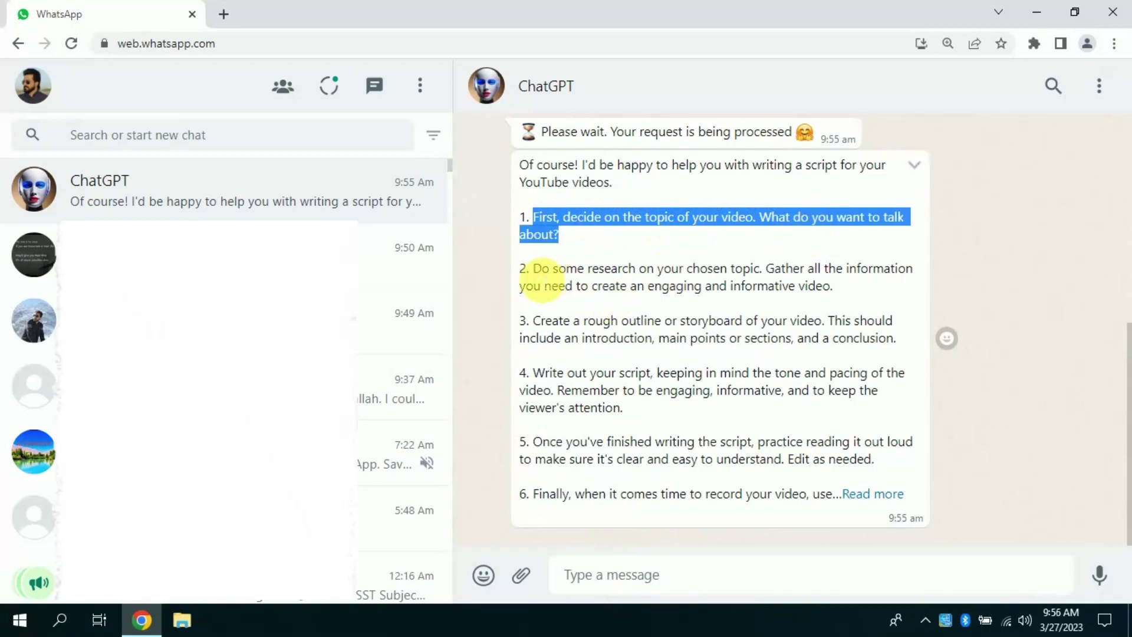
pyautogui.moveTo(534, 269); pyautogui.dragTo(826, 289)
pyautogui.click(575, 330)
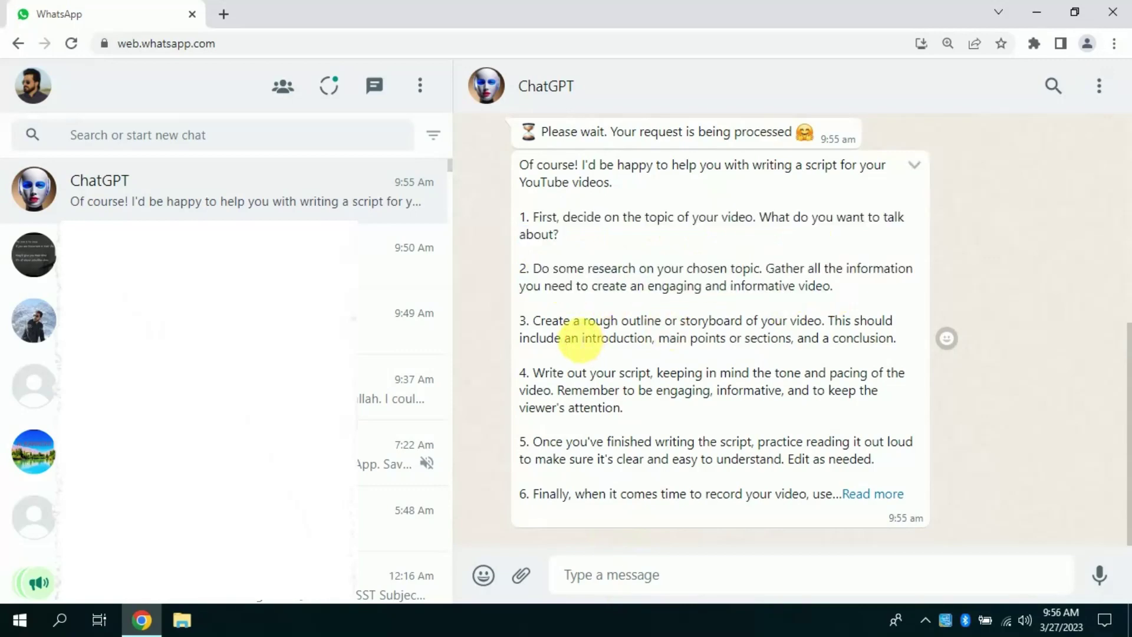
pyautogui.moveTo(528, 322); pyautogui.dragTo(793, 348)
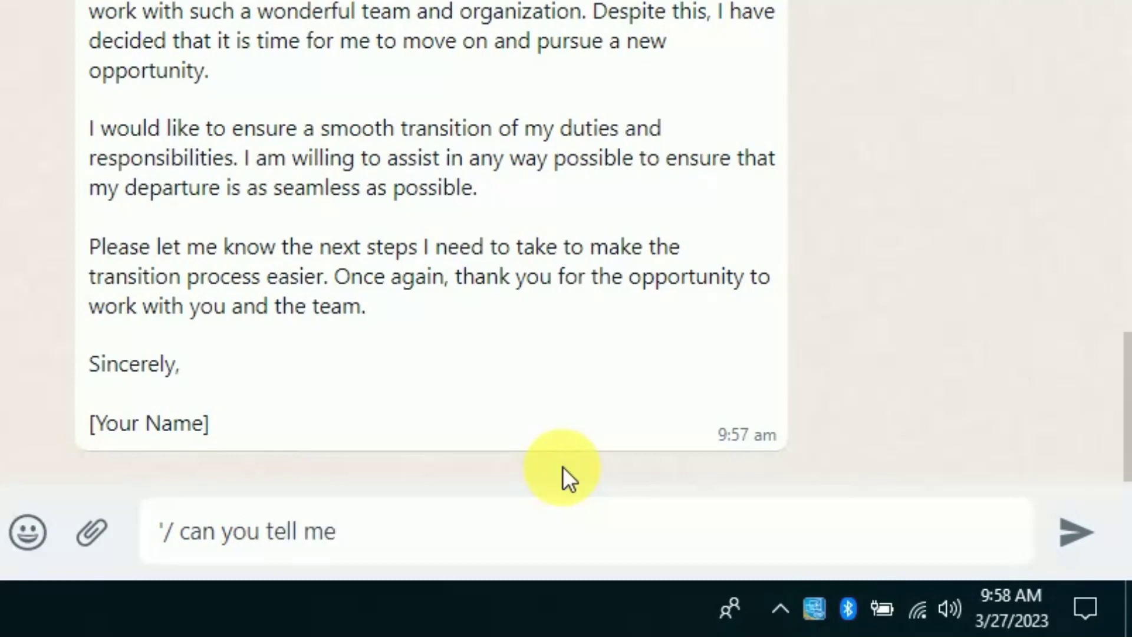
# Send ChatGPT the question "'/ can you tell me about few applications of integration and differentiation in daily life'"
pyautogui.write('out few')
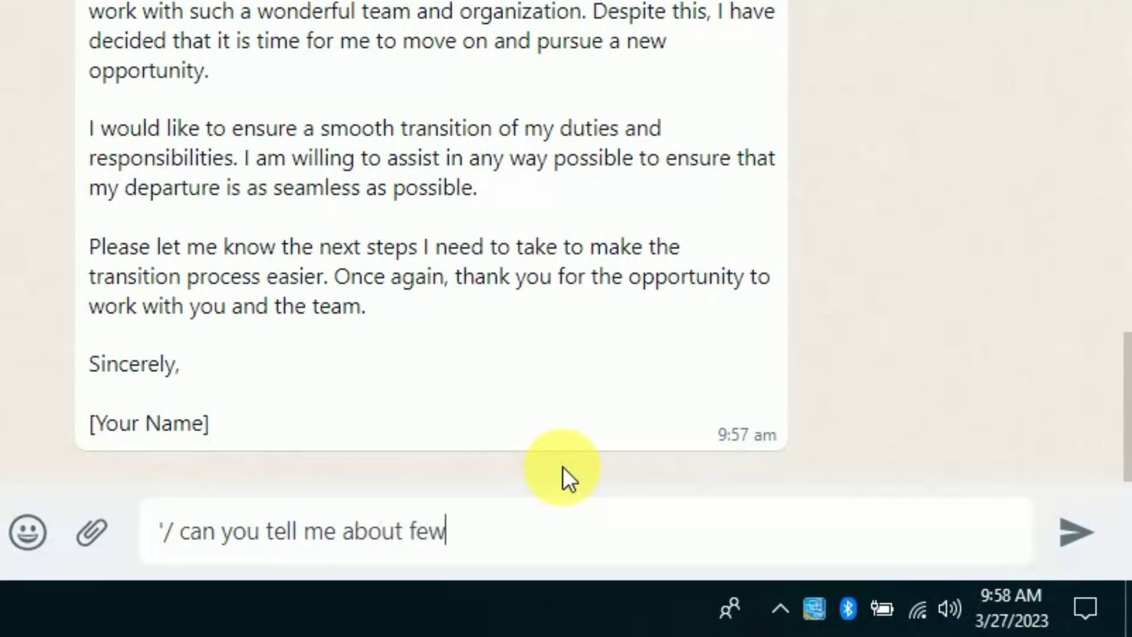
pyautogui.write(' applicati')
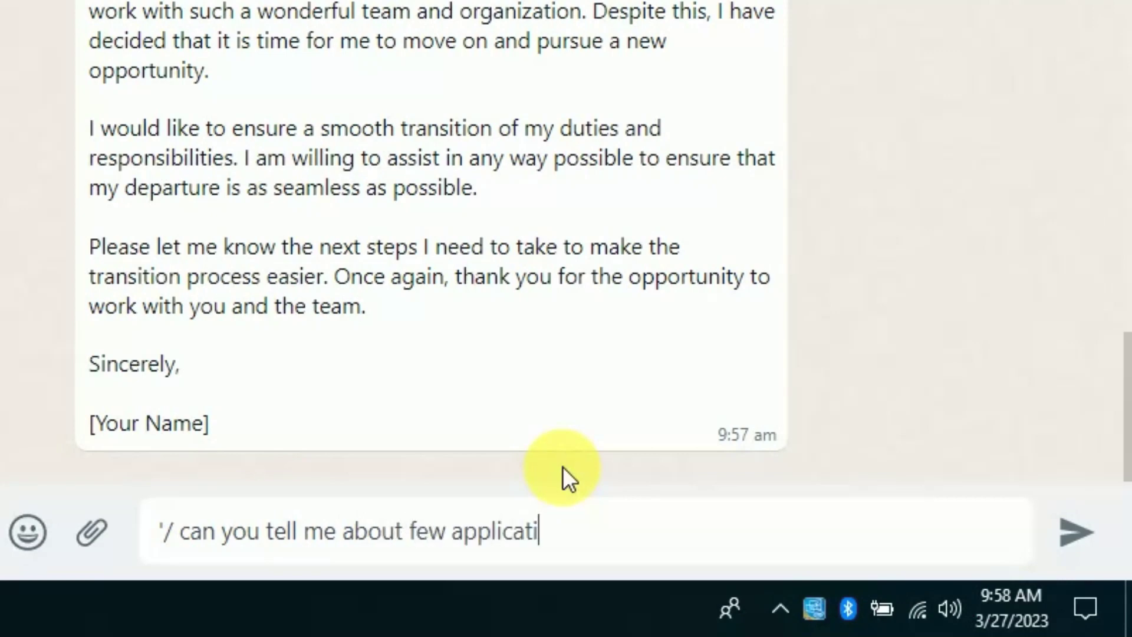
pyautogui.write('ons of ')
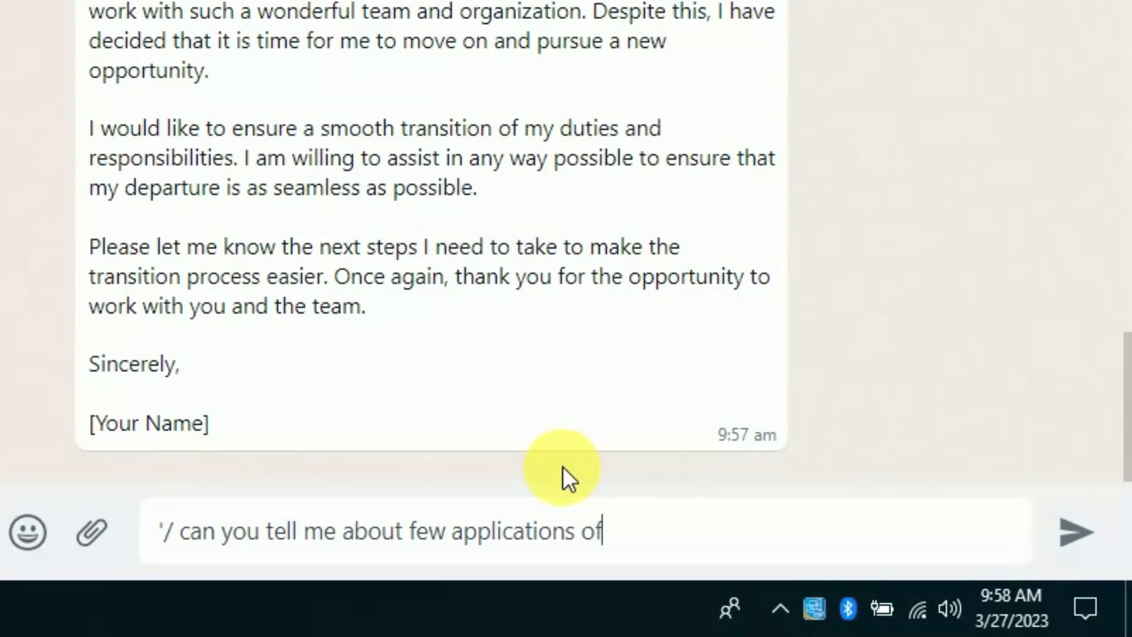
pyautogui.write('integration and d')
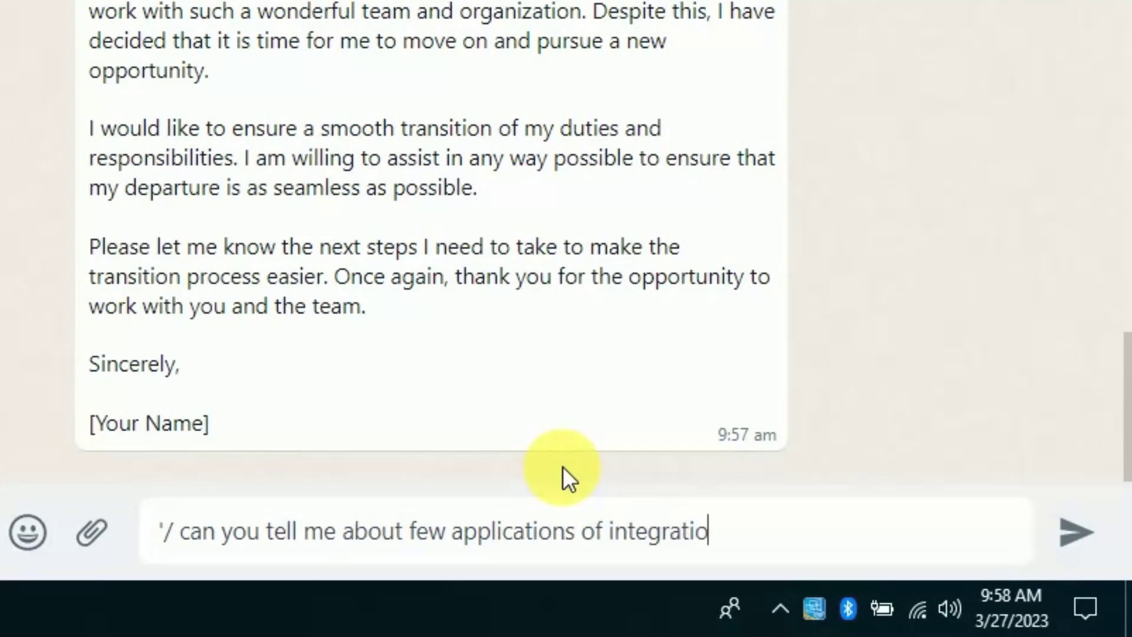
pyautogui.write('ifferentiation in daily')
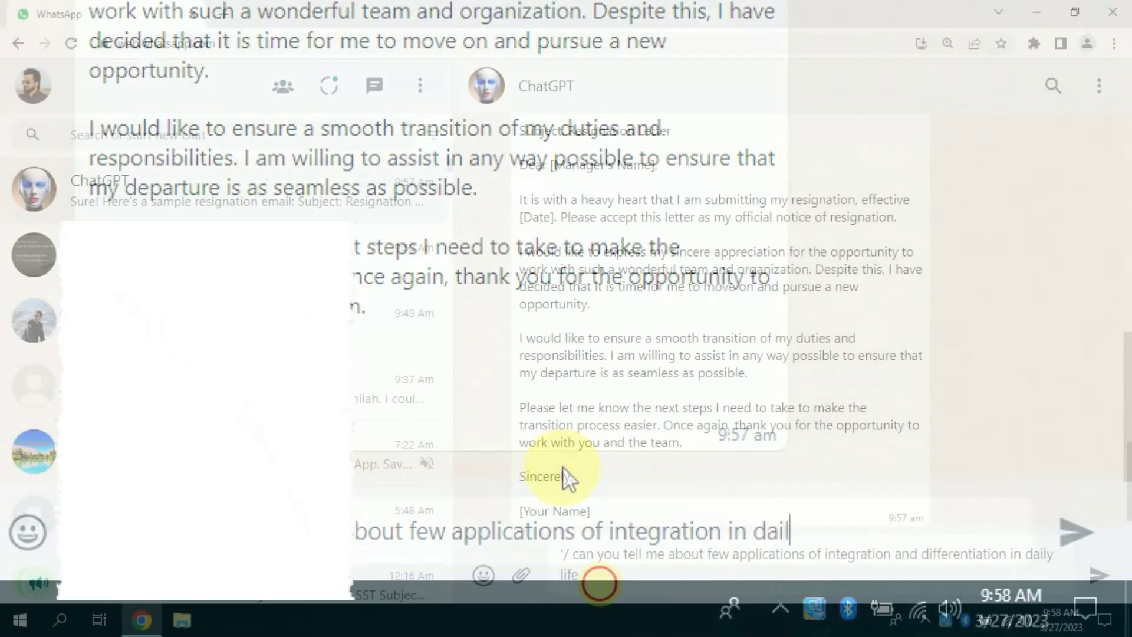
pyautogui.write("'")
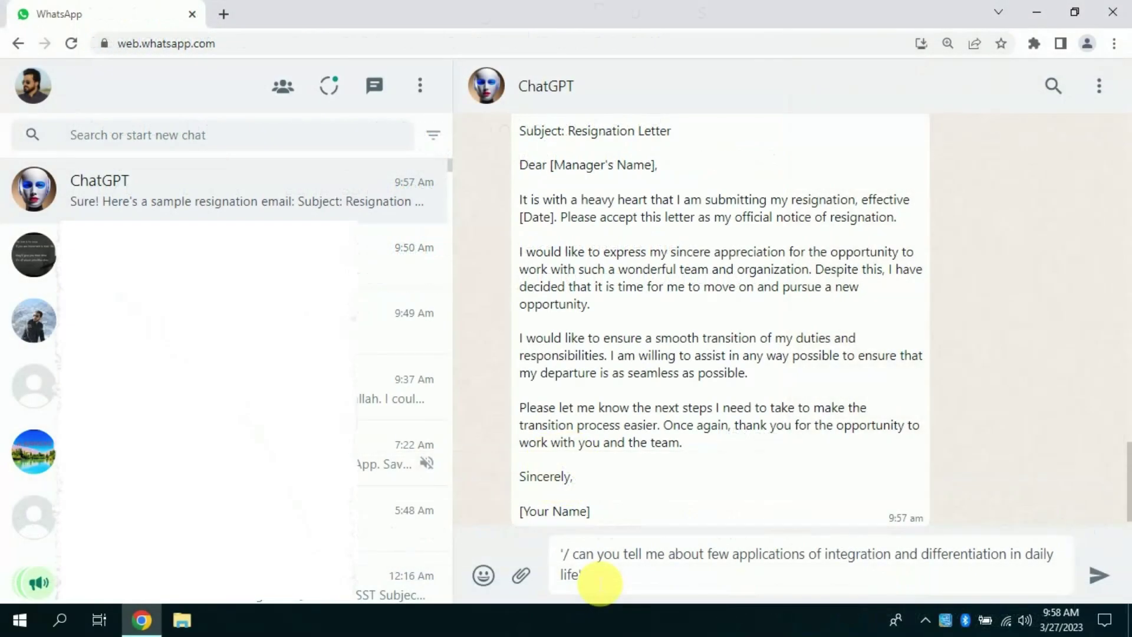
pyautogui.press('Return')
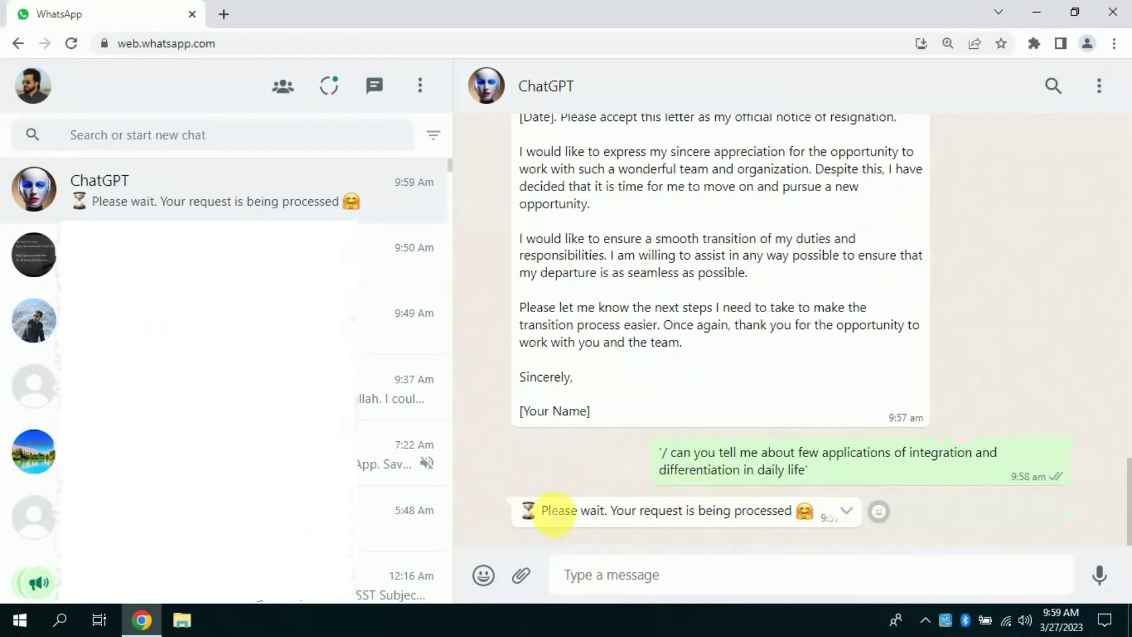
# Examine the reply about integration and differentiation, highlighting the heading of its first example
pyautogui.moveTo(554, 510); pyautogui.dragTo(902, 513)
pyautogui.click(930, 525)
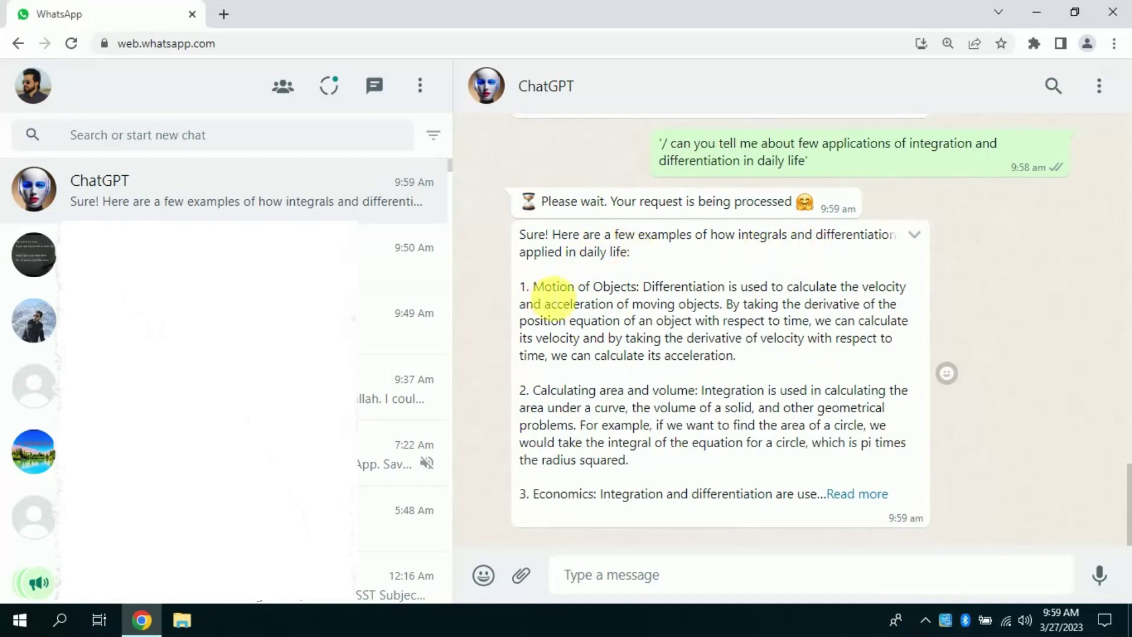
pyautogui.moveTo(532, 287); pyautogui.dragTo(639, 289)
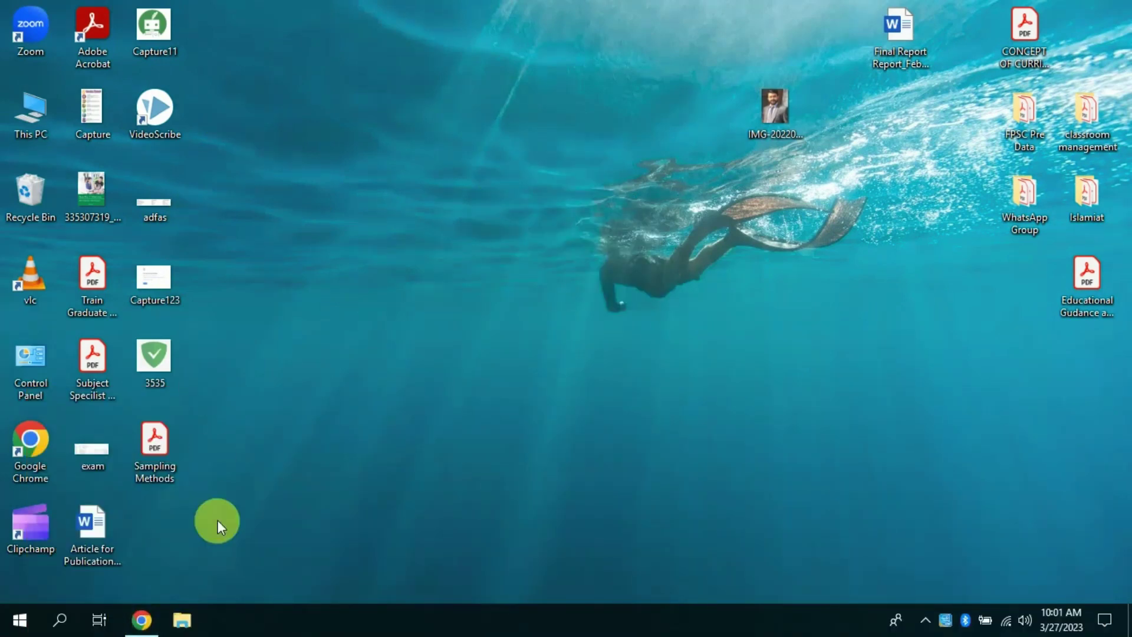
# Switch to Chrome, highlight the phone number in the description of the Gurru Tech Solutions YouTube video about unblocking restricted websites, and close the browser
pyautogui.click(143, 620)
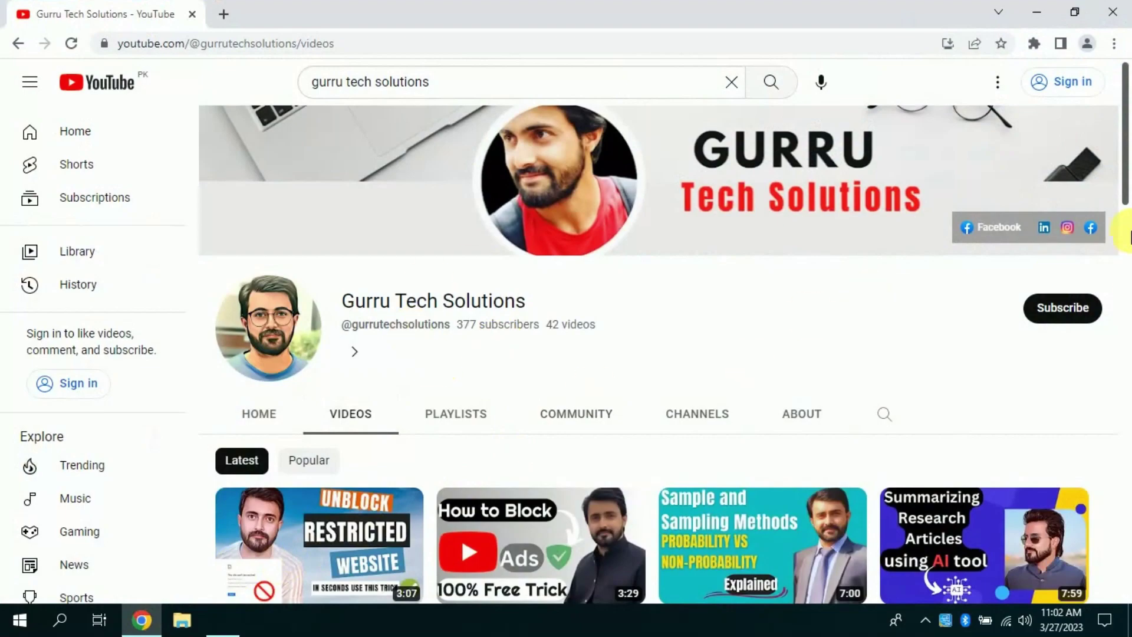
pyautogui.moveTo(1125, 177)
pyautogui.mouseDown()
pyautogui.moveTo(1129, 533)
pyautogui.moveTo(1129, 158)
pyautogui.mouseUp()
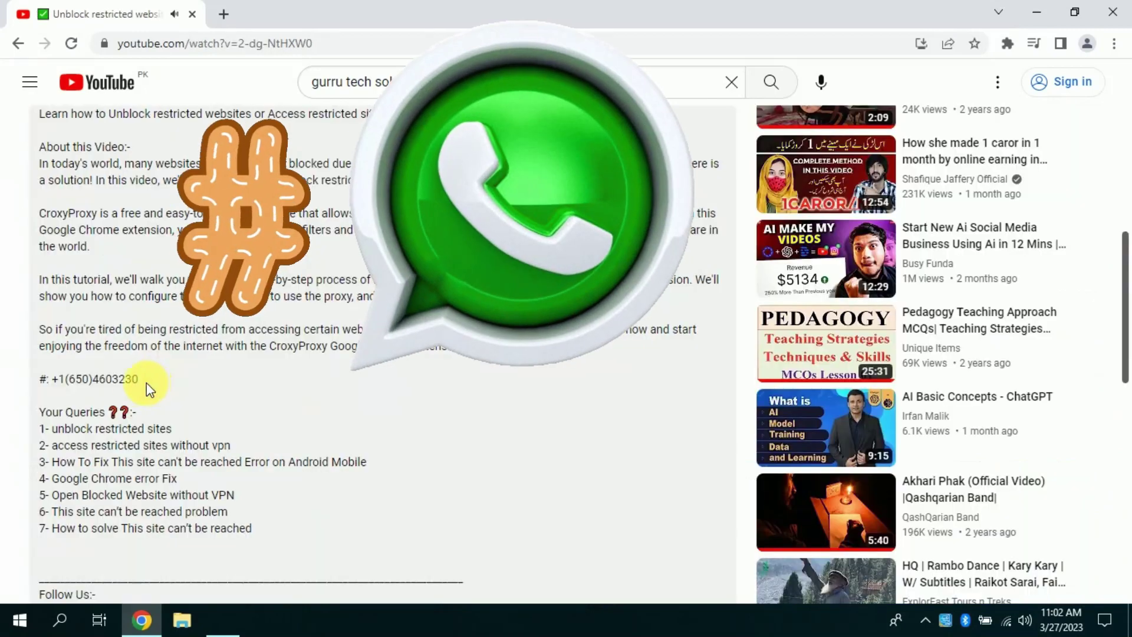
pyautogui.moveTo(142, 380); pyautogui.dragTo(50, 389)
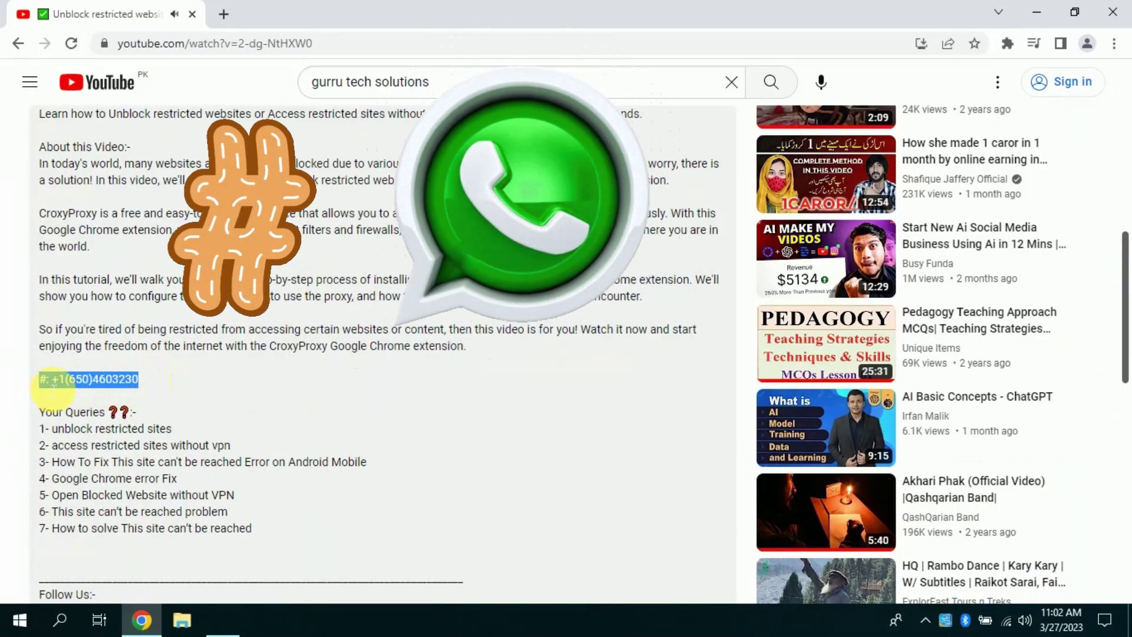
pyautogui.click(139, 381)
pyautogui.moveTo(140, 380); pyautogui.dragTo(35, 380)
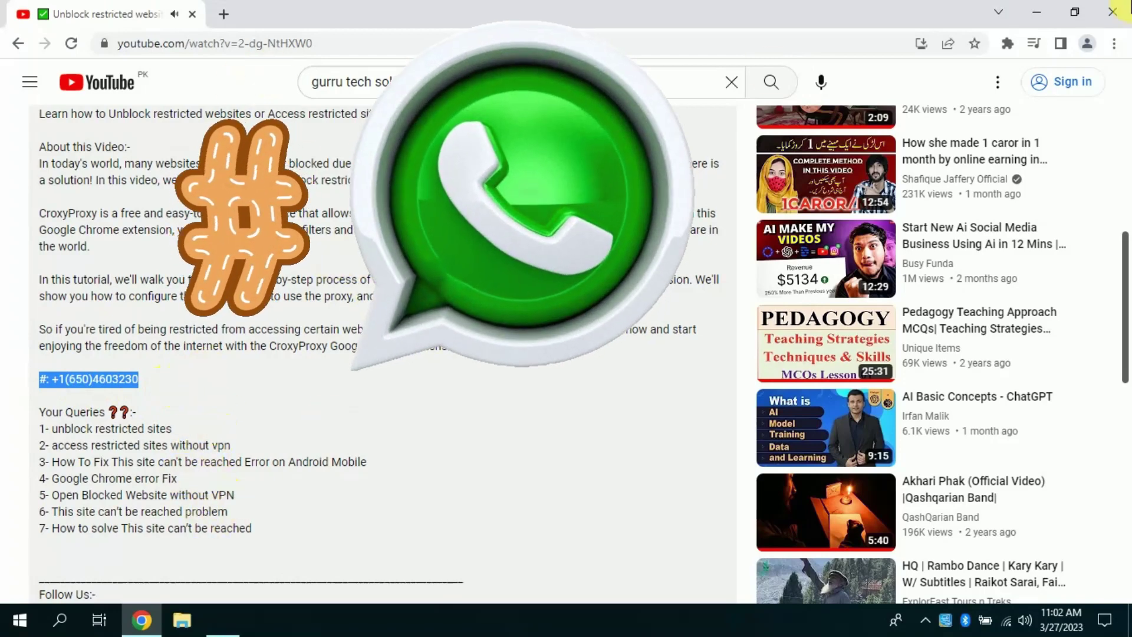
pyautogui.click(1114, 11)
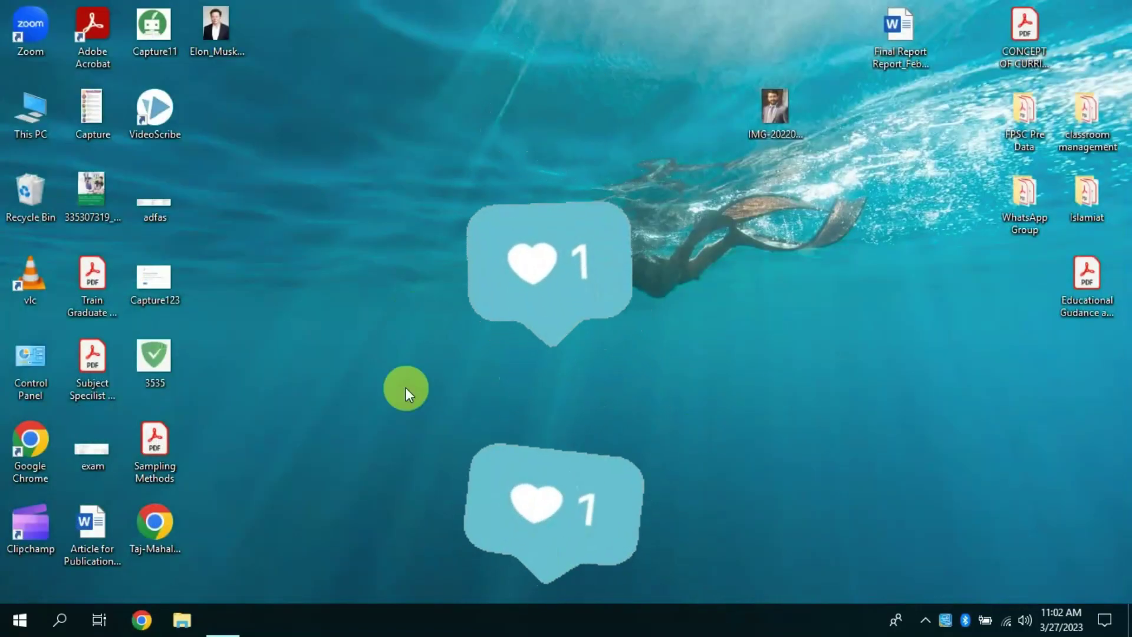